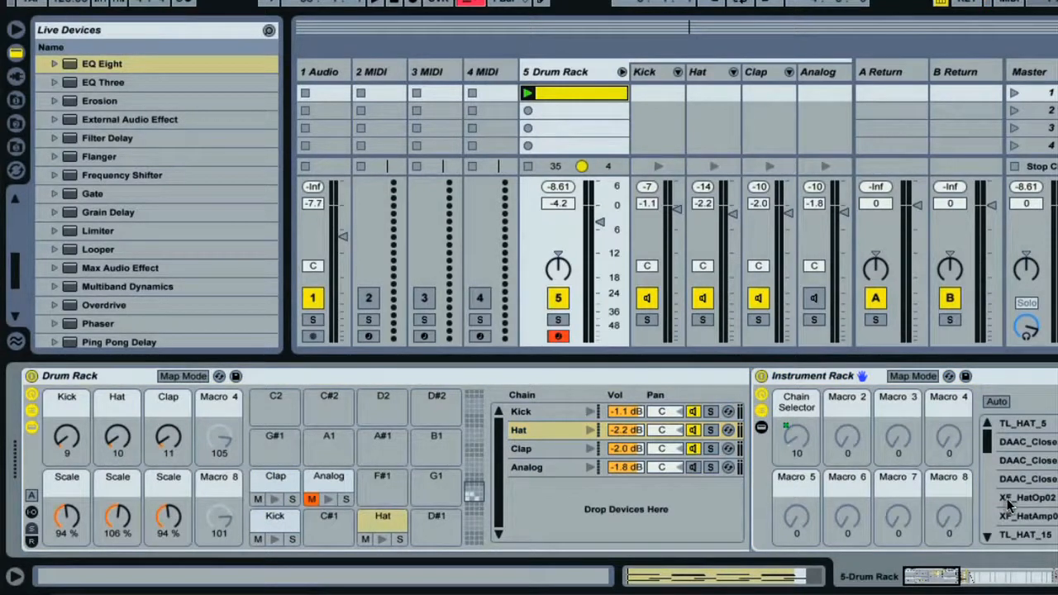
- Collapse the hat's Instrument Rack and set the Drum Rack's Kick, Hat and Clap selector macros to 2, 11 and 6
left_click(762, 411)
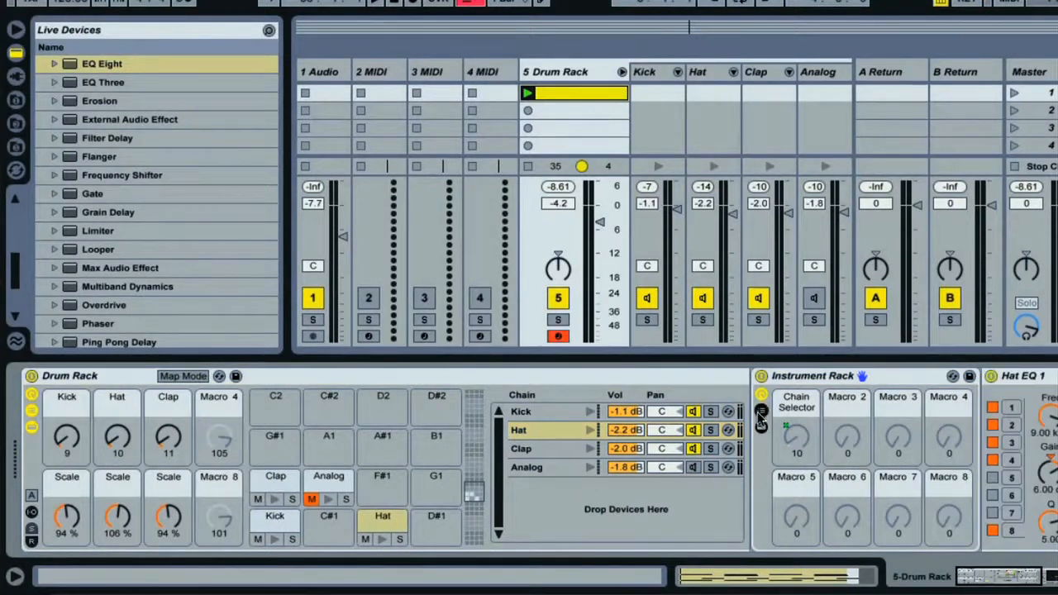
double_click(799, 379)
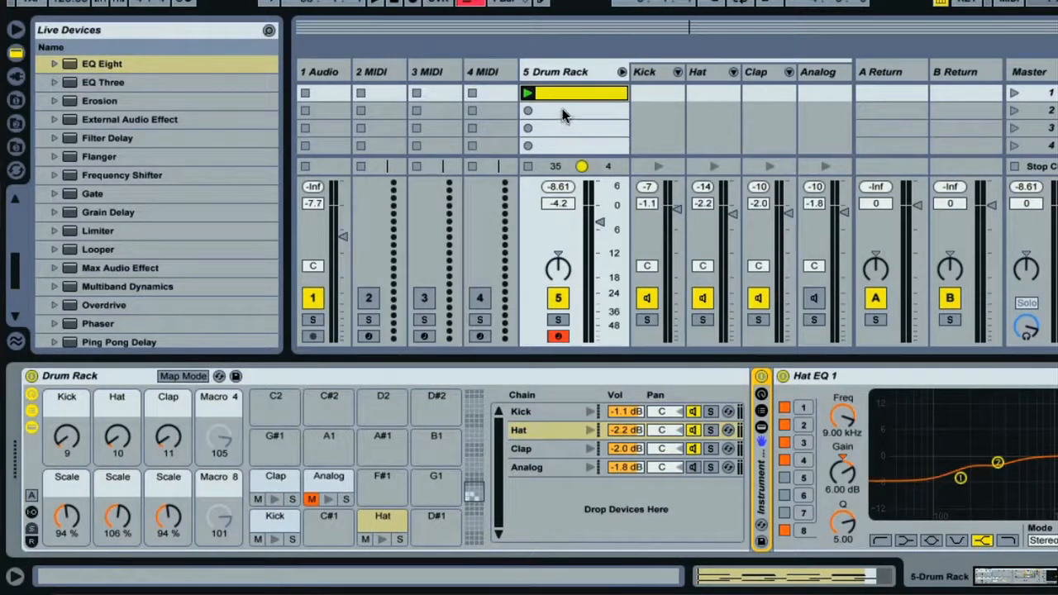
left_click(117, 443)
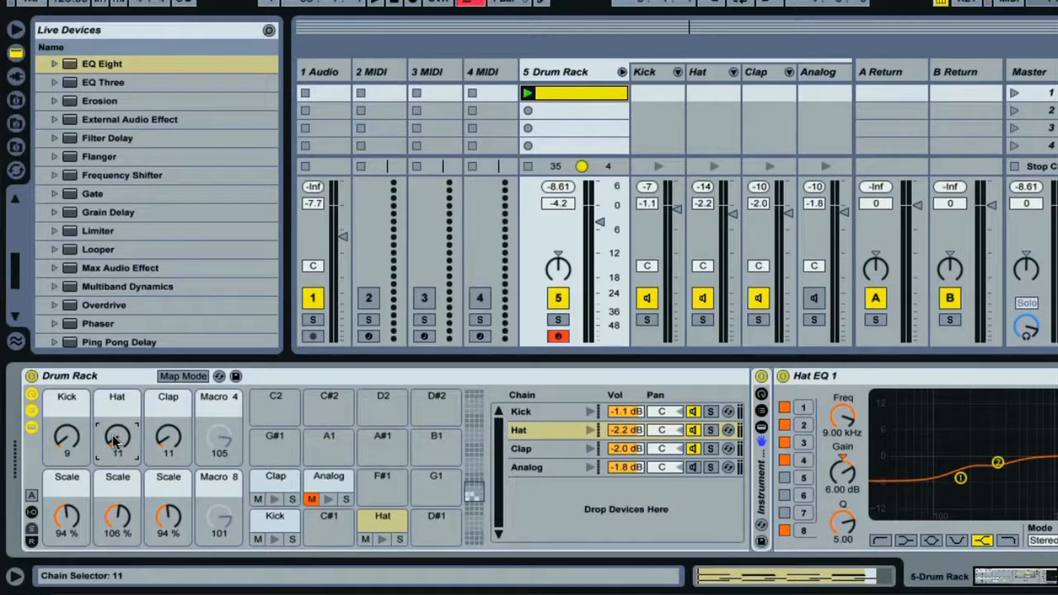
left_click_drag(172, 440, 172, 444)
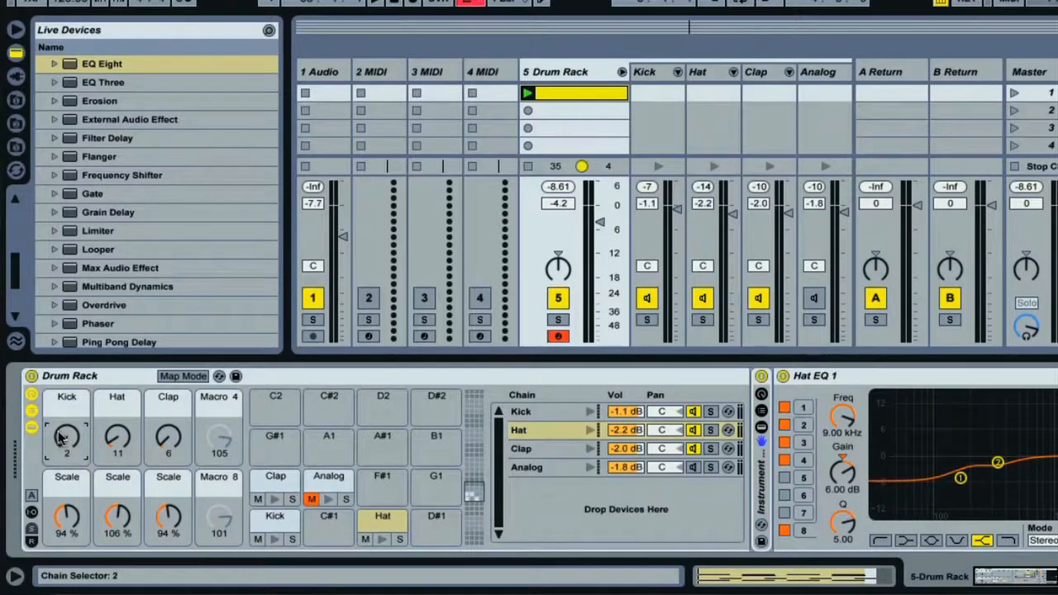
- Select the Analog chain, unmute its pad and mute it again
left_click(533, 469)
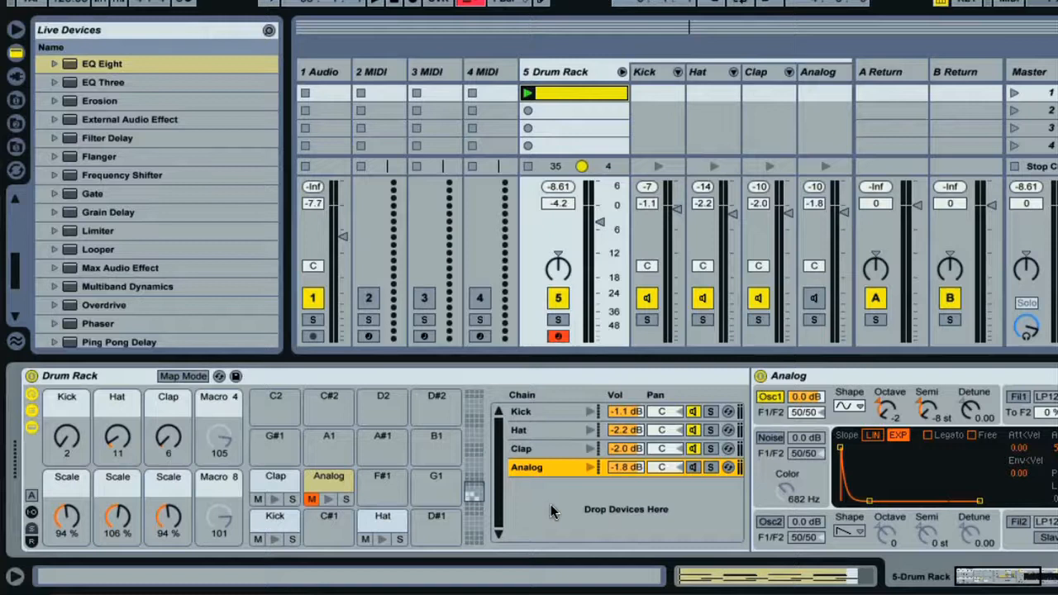
left_click(311, 500)
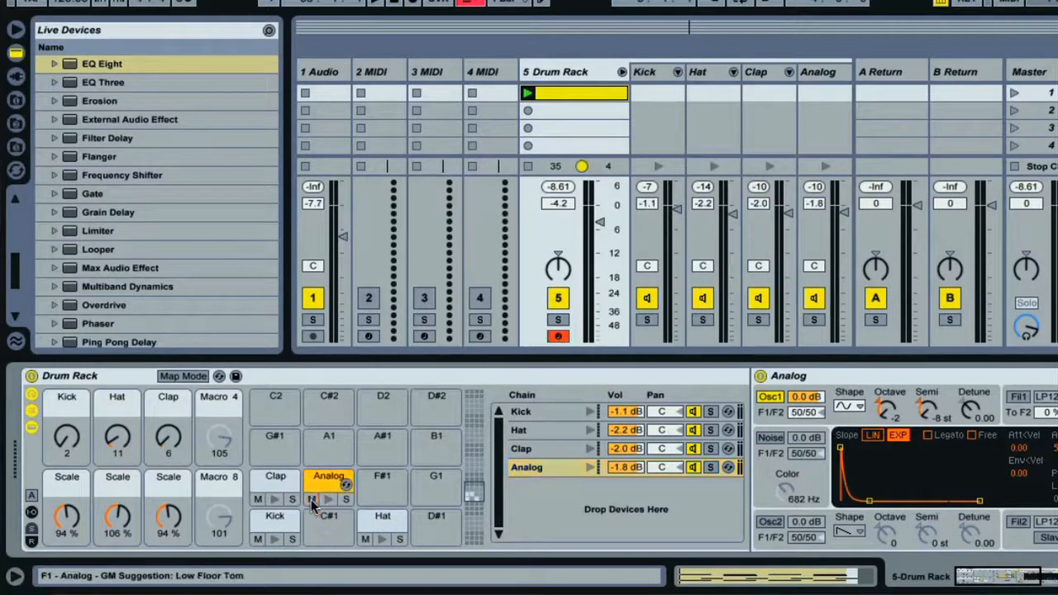
left_click(312, 500)
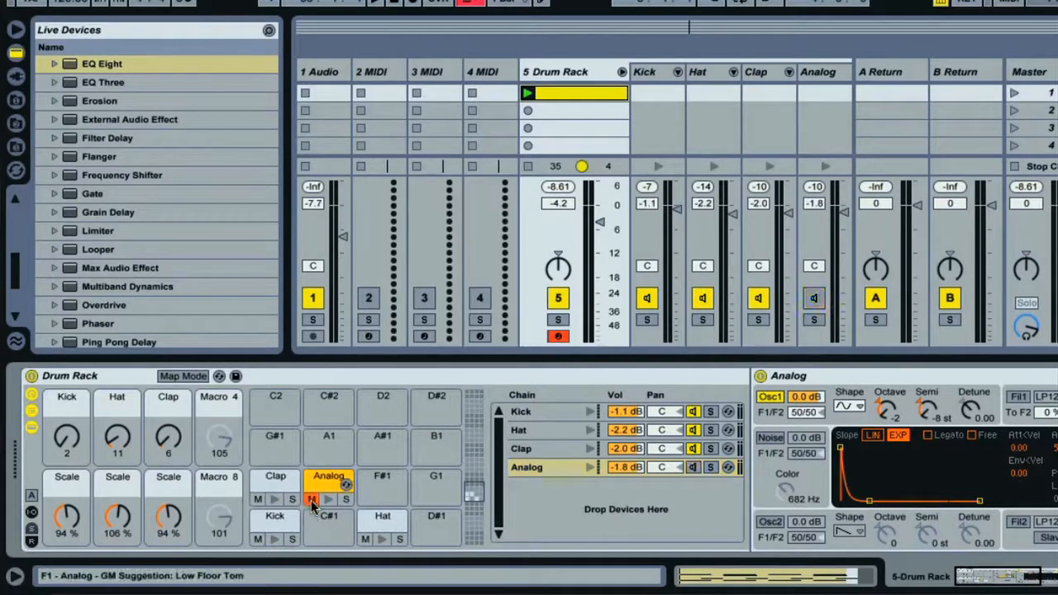
- Hide the Drum Rack's chain list and set the Scale macro under Clap to 69 %
left_click(31, 411)
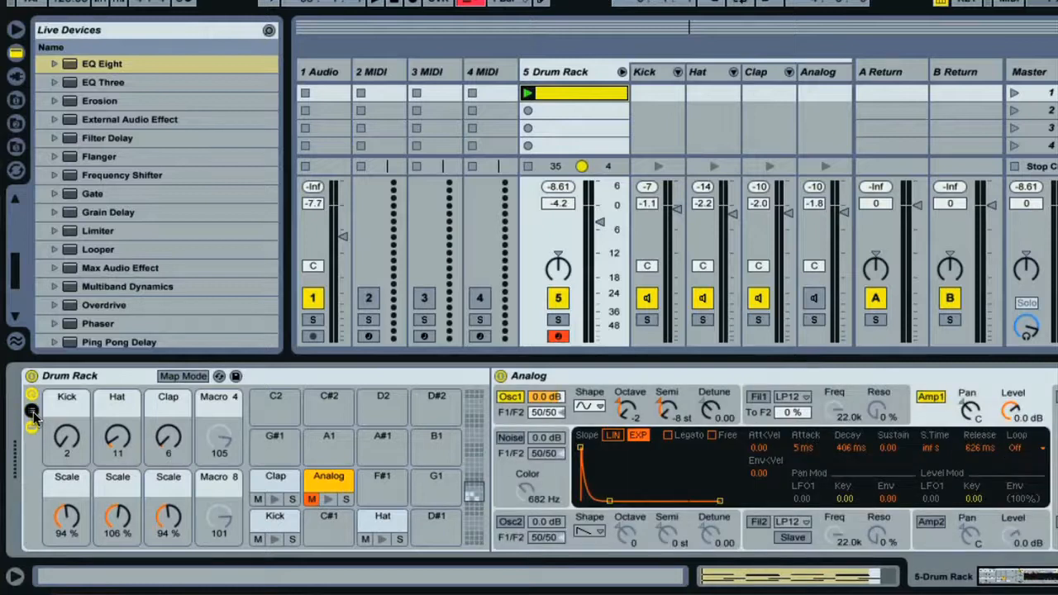
left_click(273, 486)
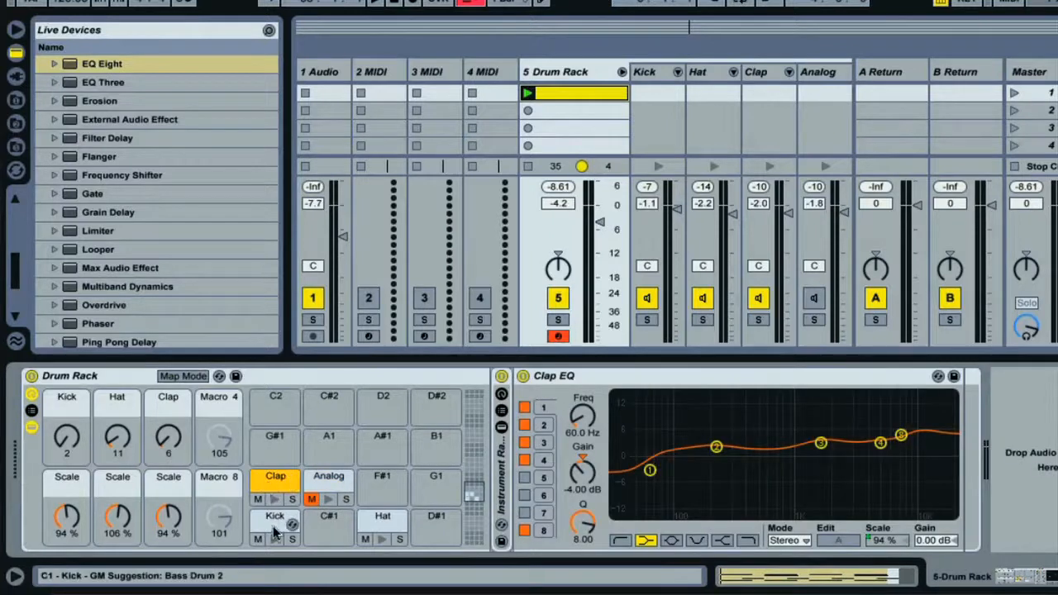
left_click(274, 526)
left_click(268, 488)
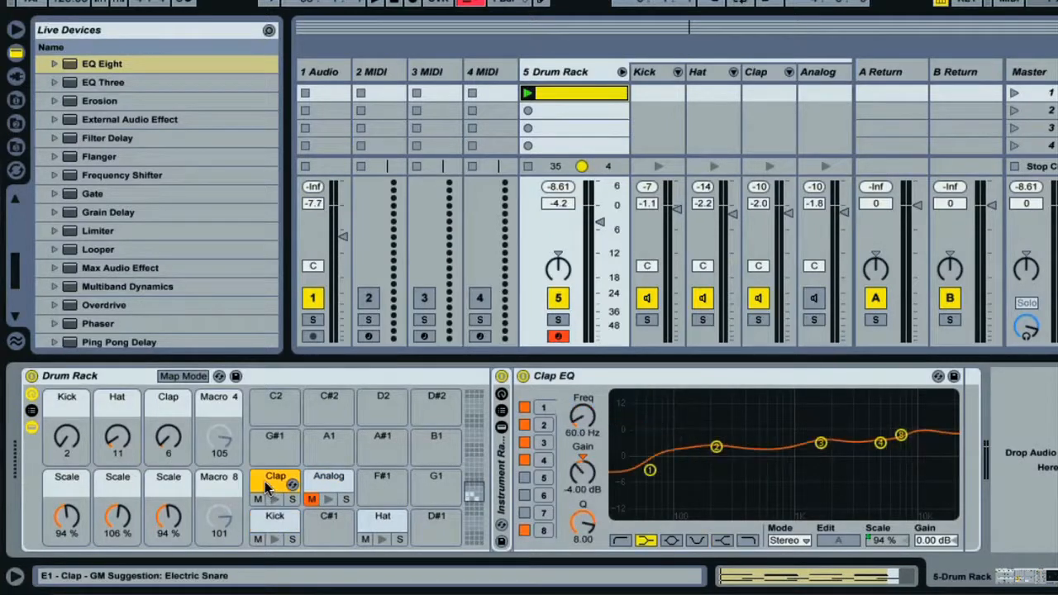
left_click_drag(166, 520, 169, 517)
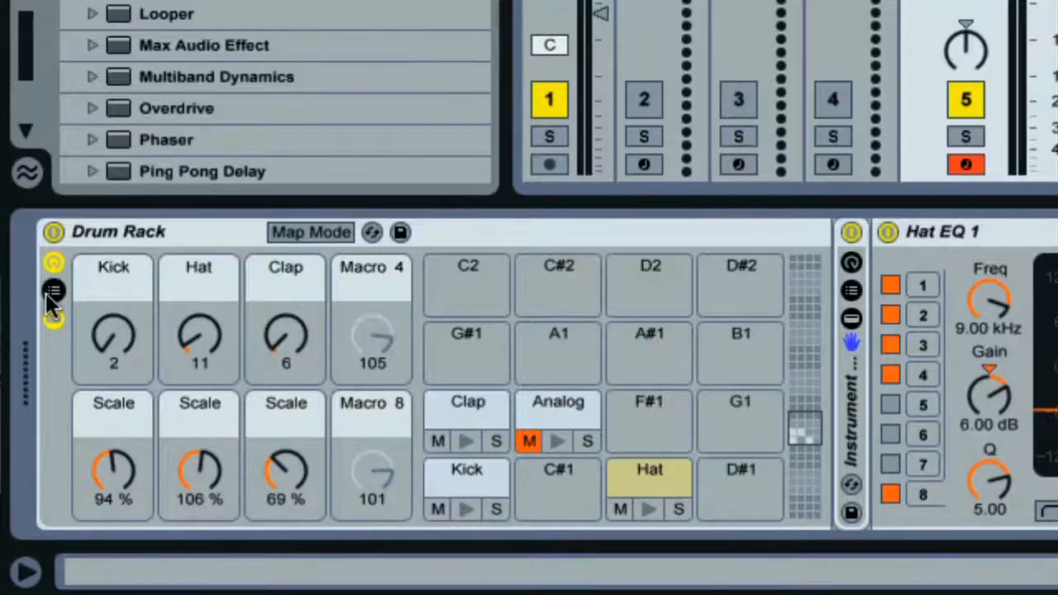
- Show the Drum Rack's chain list together with its return chains section
left_click(51, 293)
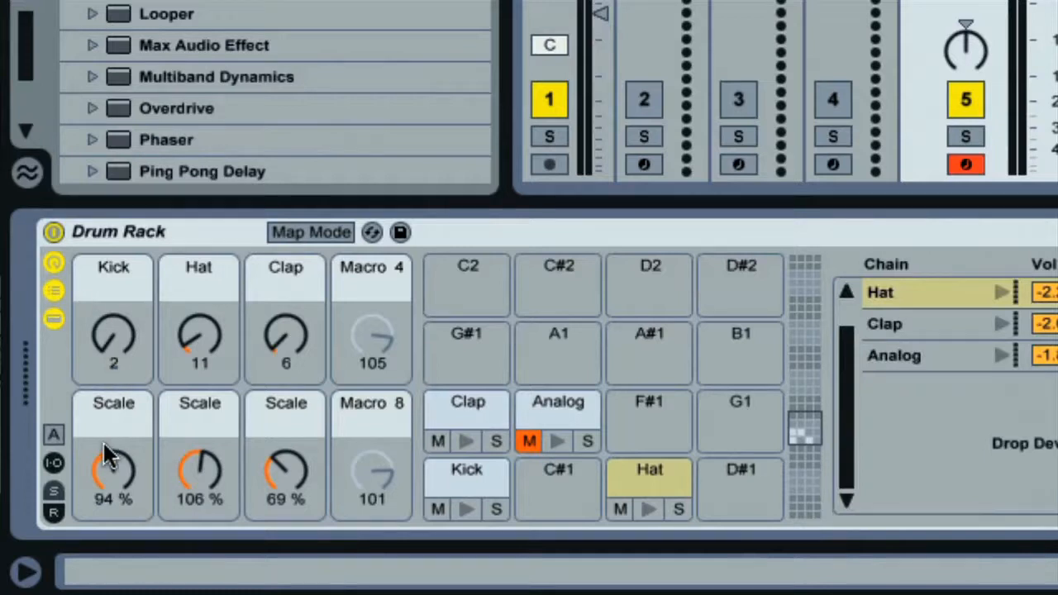
left_click(58, 517)
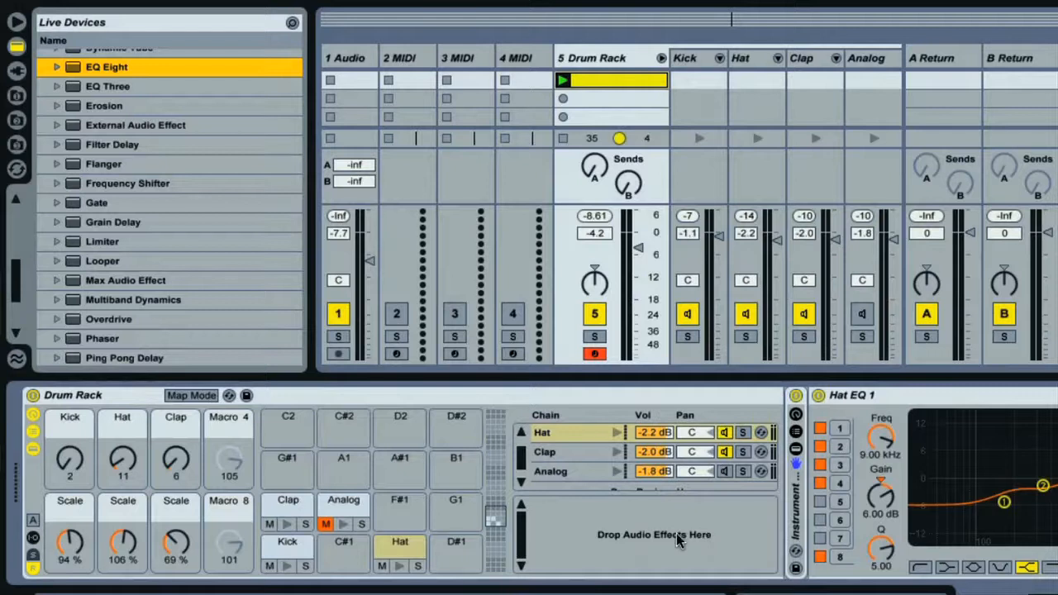
left_click_drag(524, 459, 521, 470)
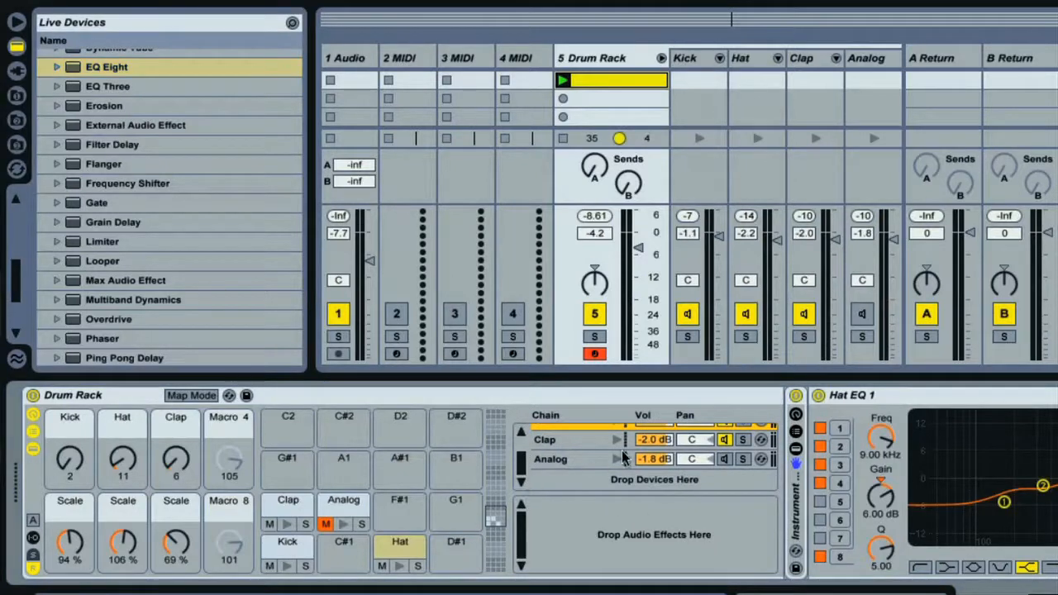
mouse_move(637, 493)
left_mouse_down()
mouse_move(638, 517)
mouse_move(642, 496)
left_mouse_up()
- Add a Simple Delay as a return chain in the Drum Rack and display its device
scroll(149, 323, "down", 5)
left_click_drag(115, 312, 606, 523)
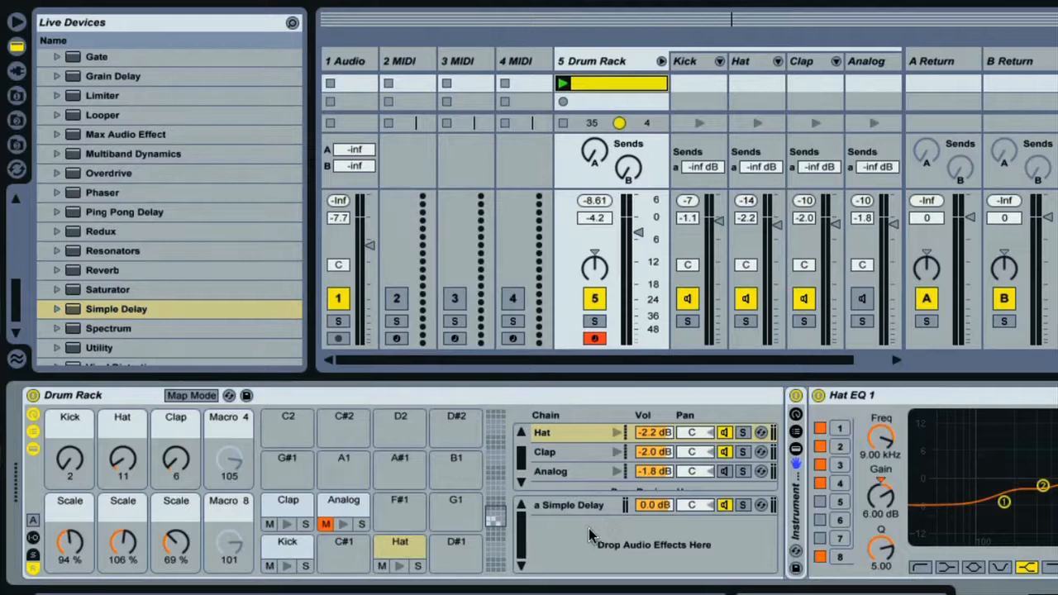
left_click(572, 508)
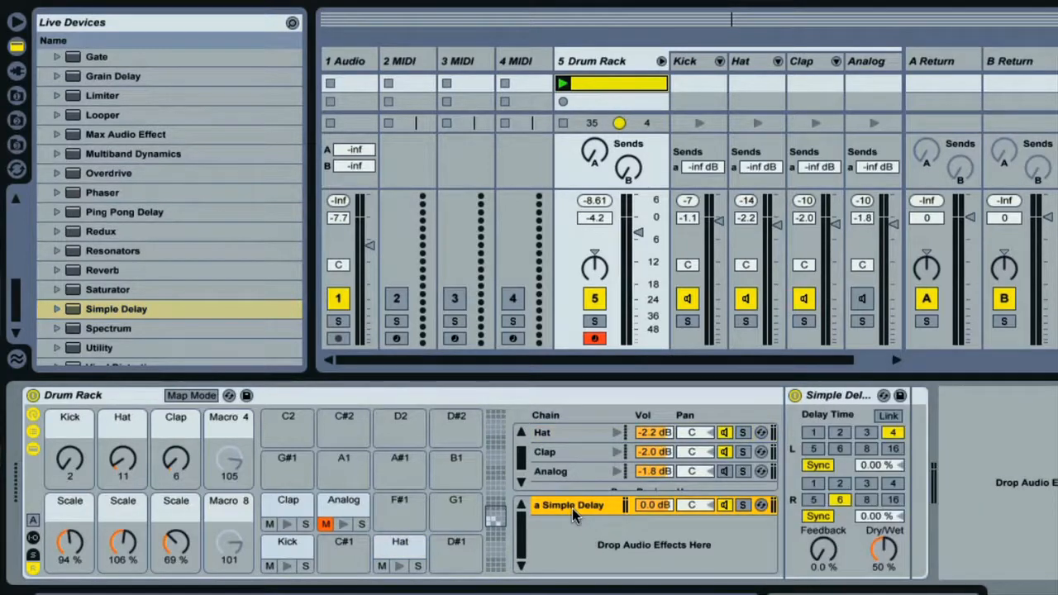
- Select the Simple Delay return in the mixer and set the Hat chain's send a to 0.0 dB
left_click(794, 362)
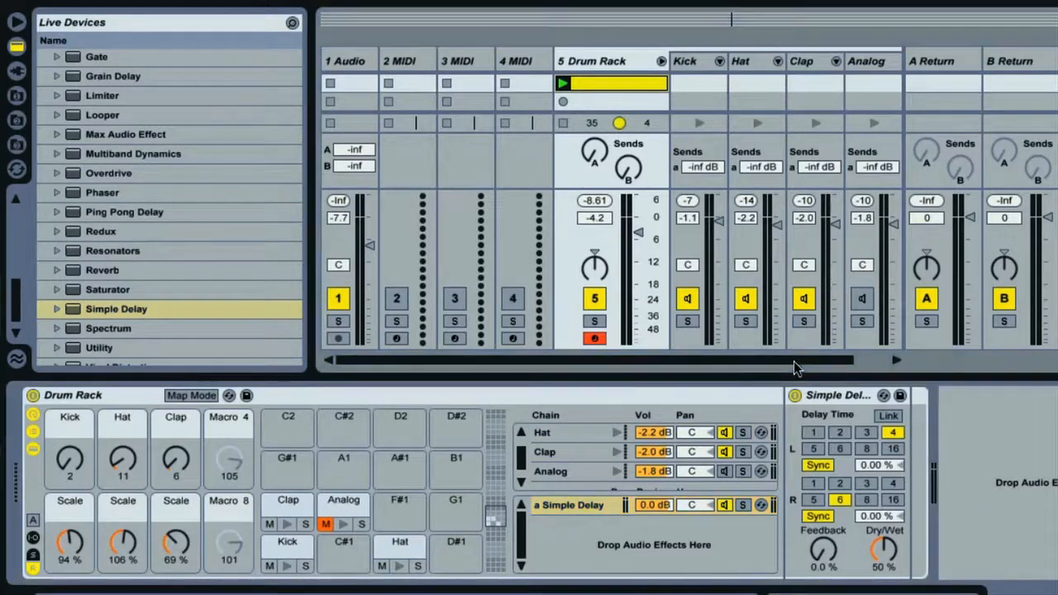
left_click_drag(794, 361, 872, 359)
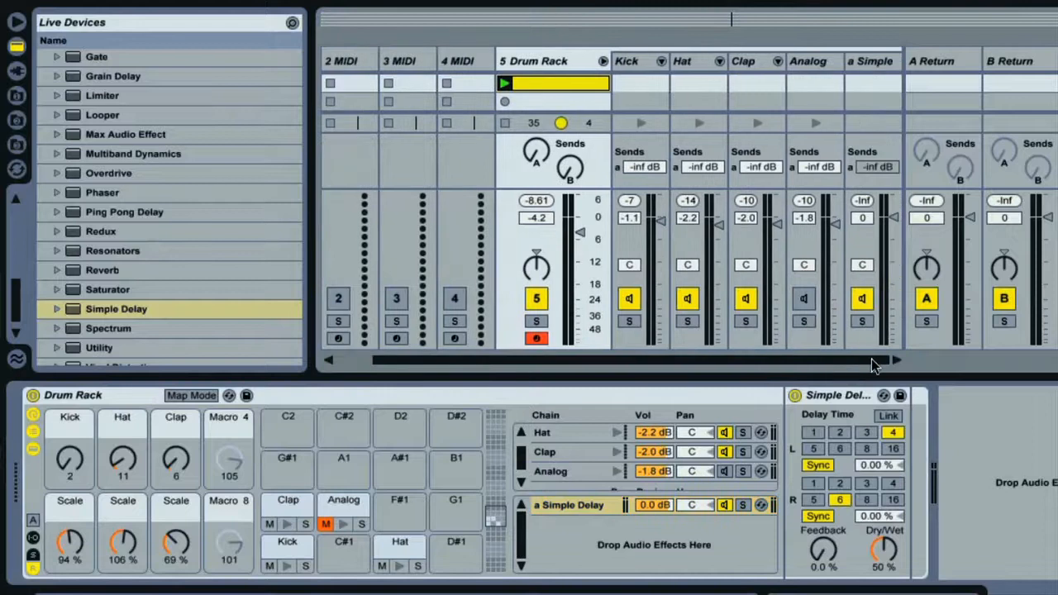
left_click(872, 63)
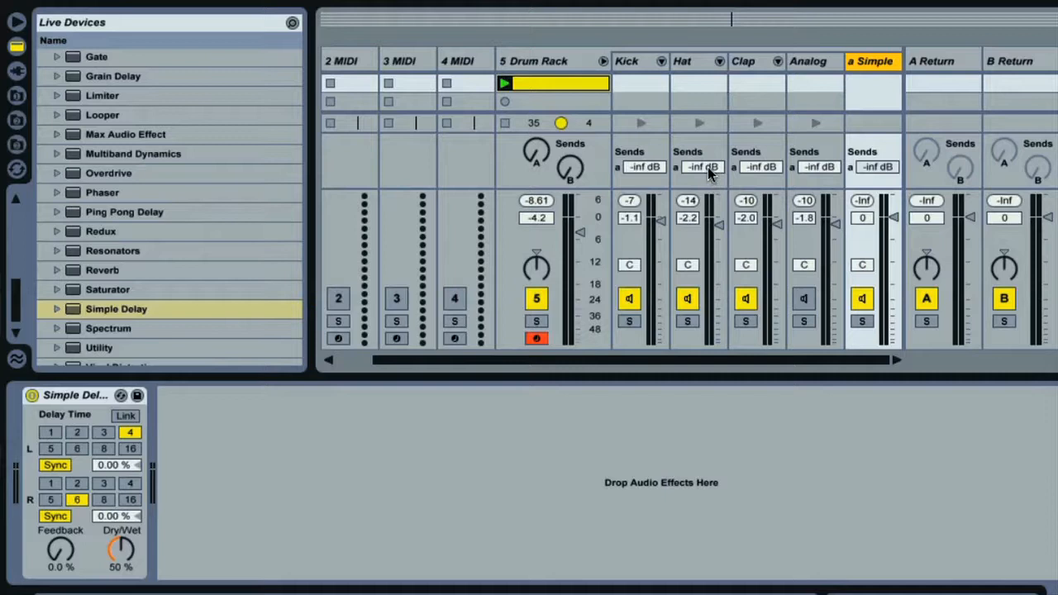
left_click_drag(701, 172, 700, 169)
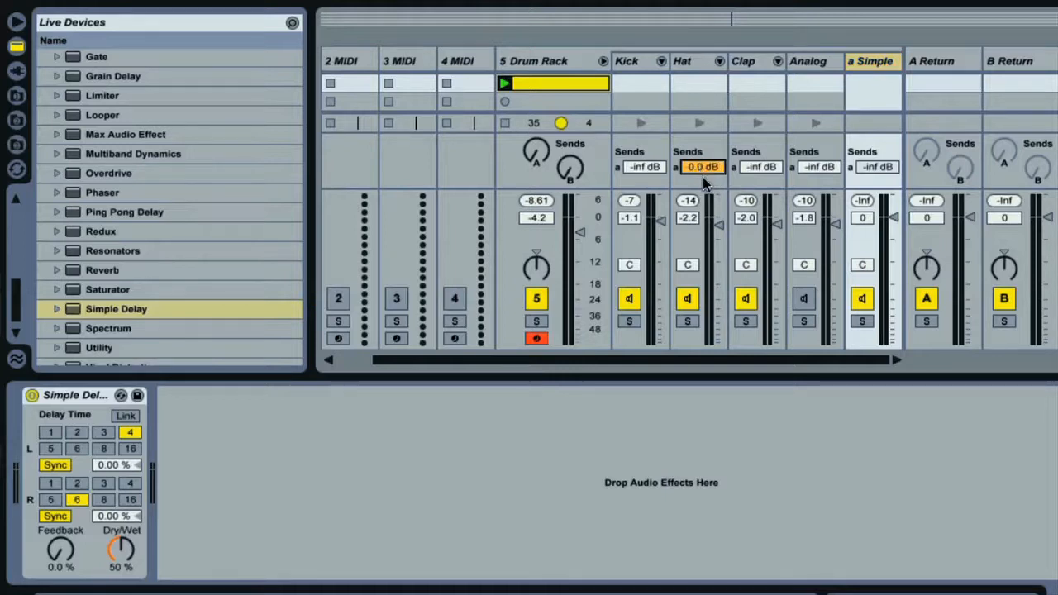
- Set the Simple Delay's Dry/Wet to 100 % and switch both channels from Sync to Time
left_click_drag(122, 549, 118, 561)
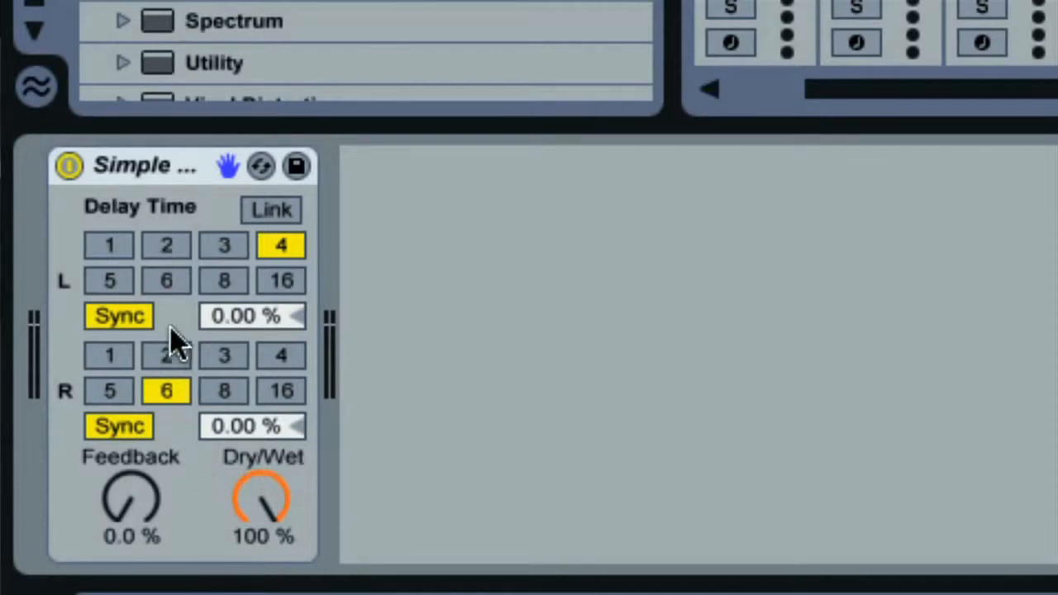
left_click(143, 322)
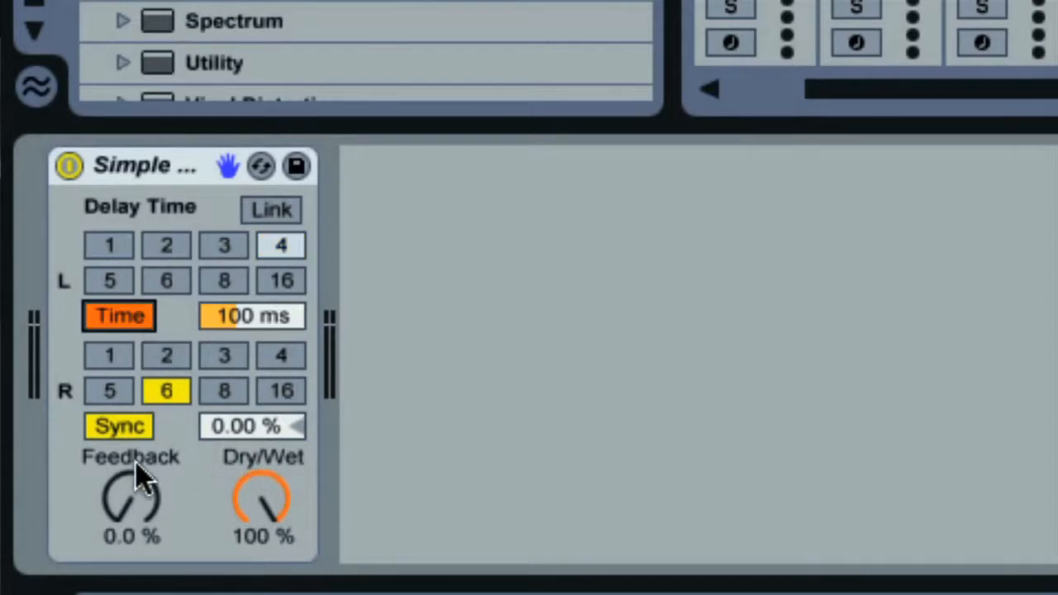
left_click(128, 428)
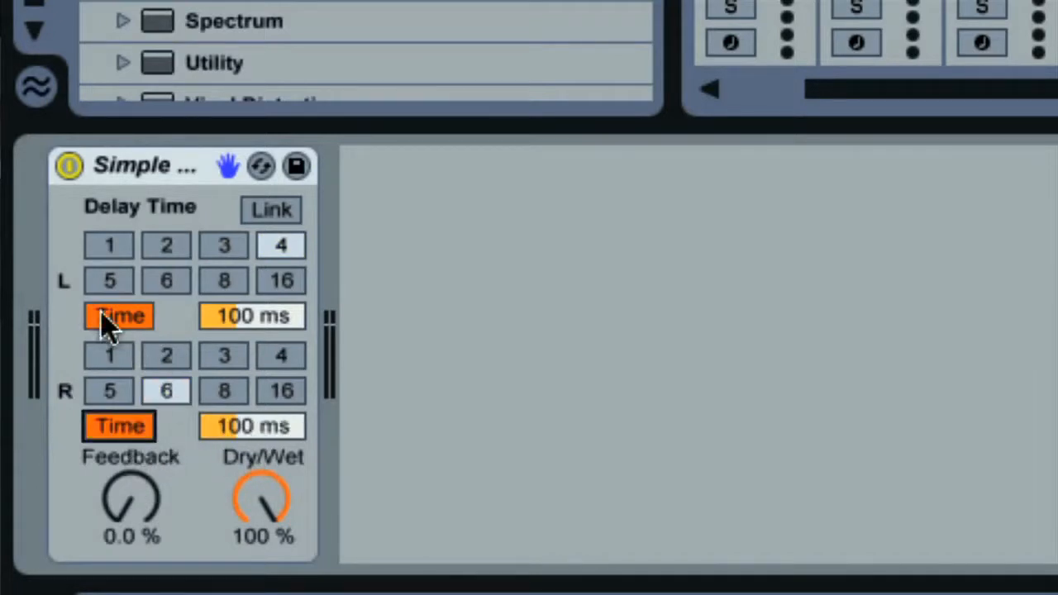
- Set the Simple Delay's left delay time to 29.0 ms and the right one to 22.0 ms, leaving the channels unlinked
left_click_drag(258, 324, 258, 325)
mouse_move(257, 430)
left_mouse_down()
mouse_move(256, 442)
mouse_move(256, 434)
left_mouse_up()
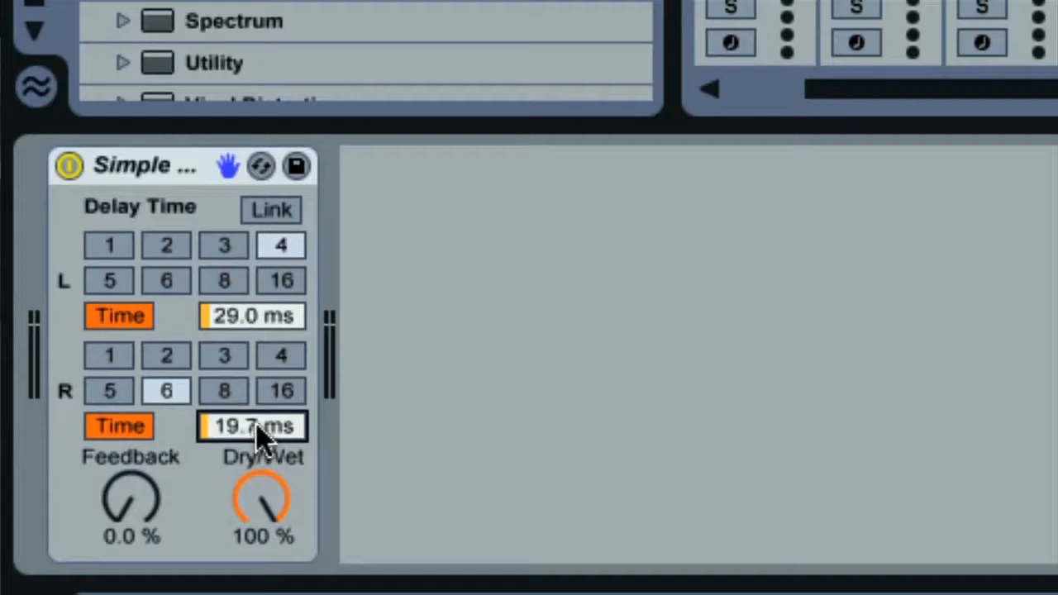
left_click(289, 218)
left_click(289, 217)
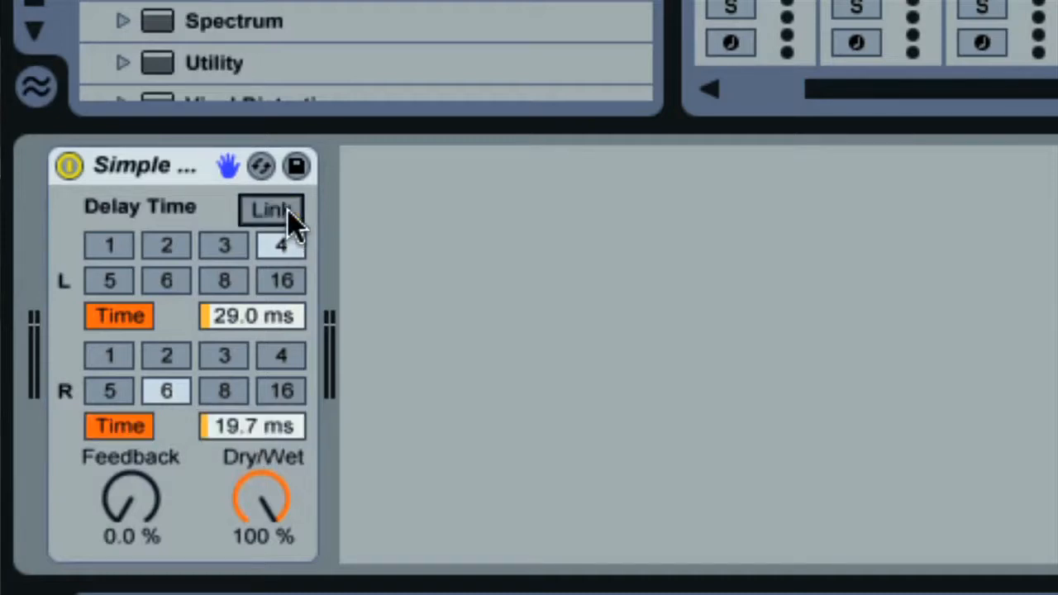
left_click_drag(274, 439, 273, 437)
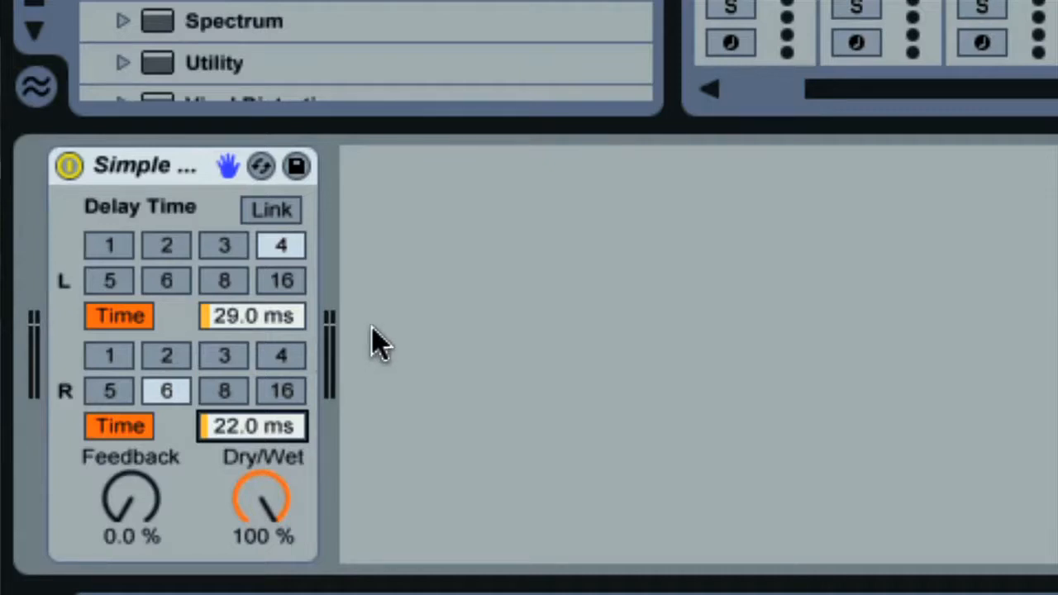
- Bypass the Simple Delay and turn it back on to compare the sound
left_click(70, 165)
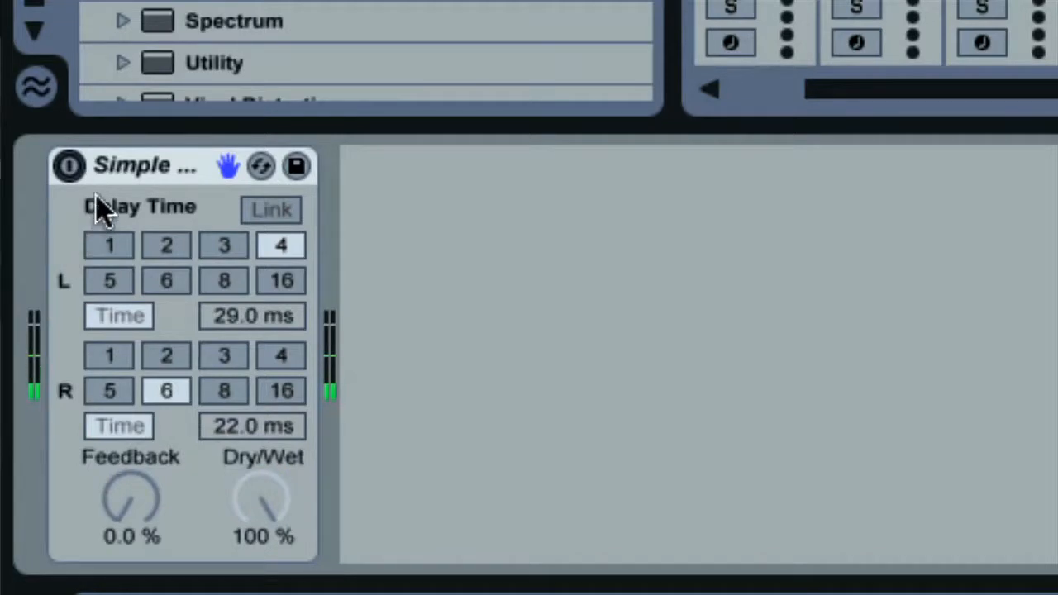
left_click(69, 166)
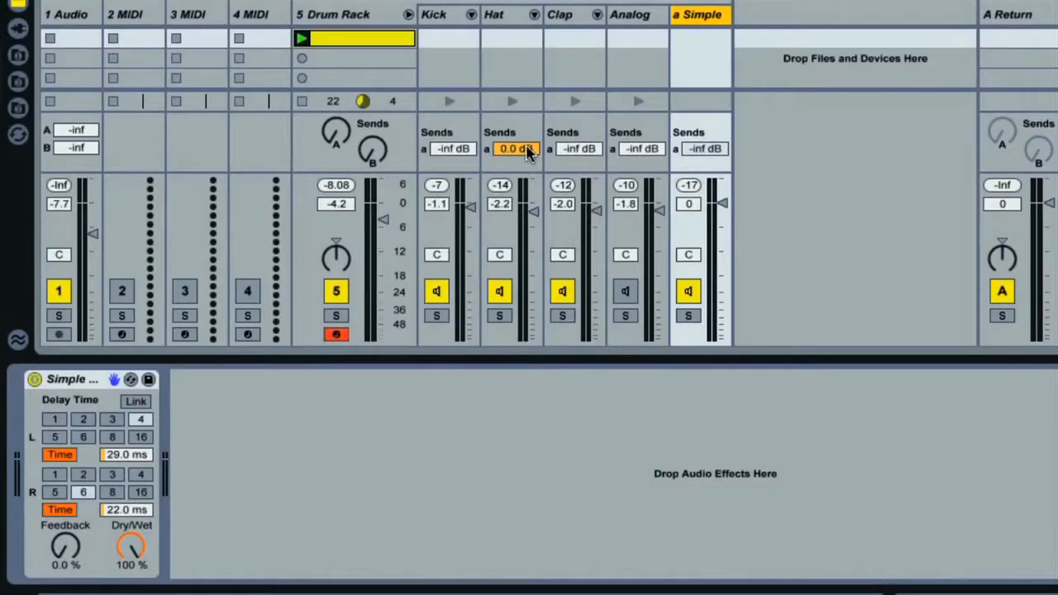
- Set send a to -4.7 dB on the Hat chain and -7.5 dB on the Clap chain
left_click_drag(528, 150, 529, 153)
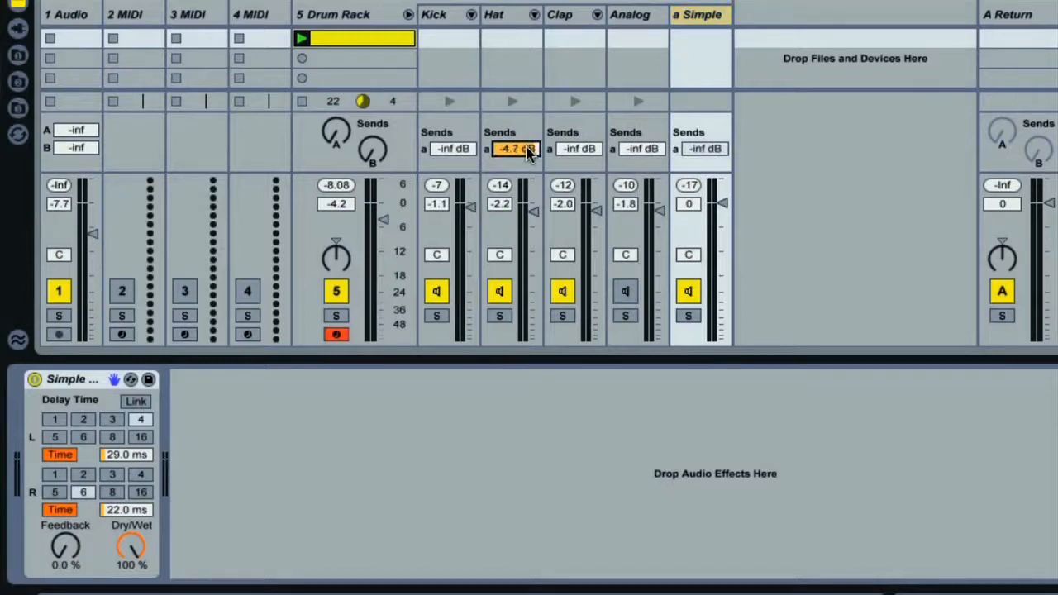
left_click_drag(585, 154, 587, 153)
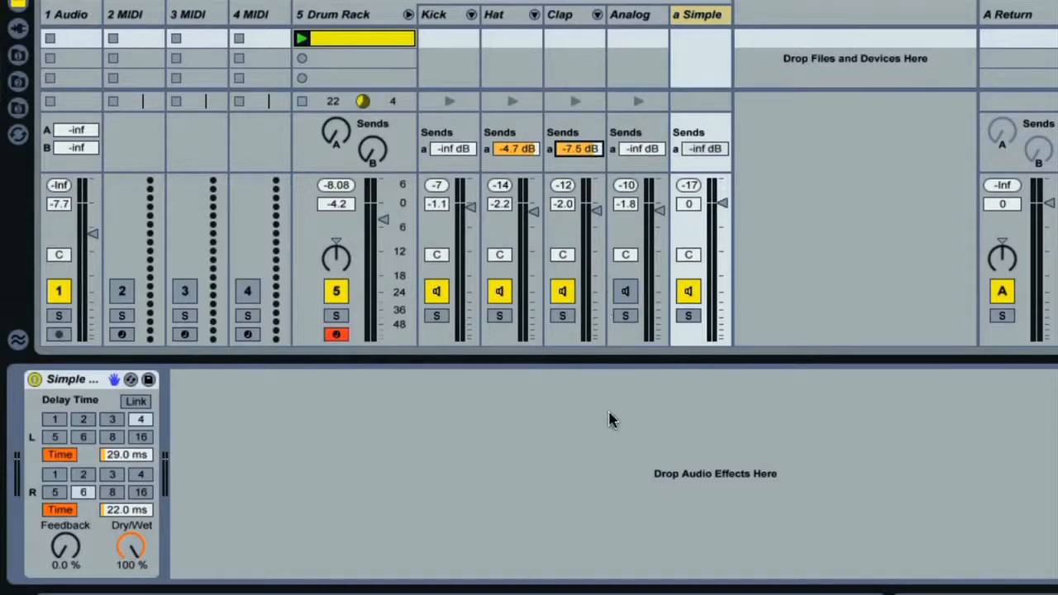
- Play the beat with the Simple Delay return muted and reactivate the return to compare the sound
left_click(690, 293)
left_click(690, 293)
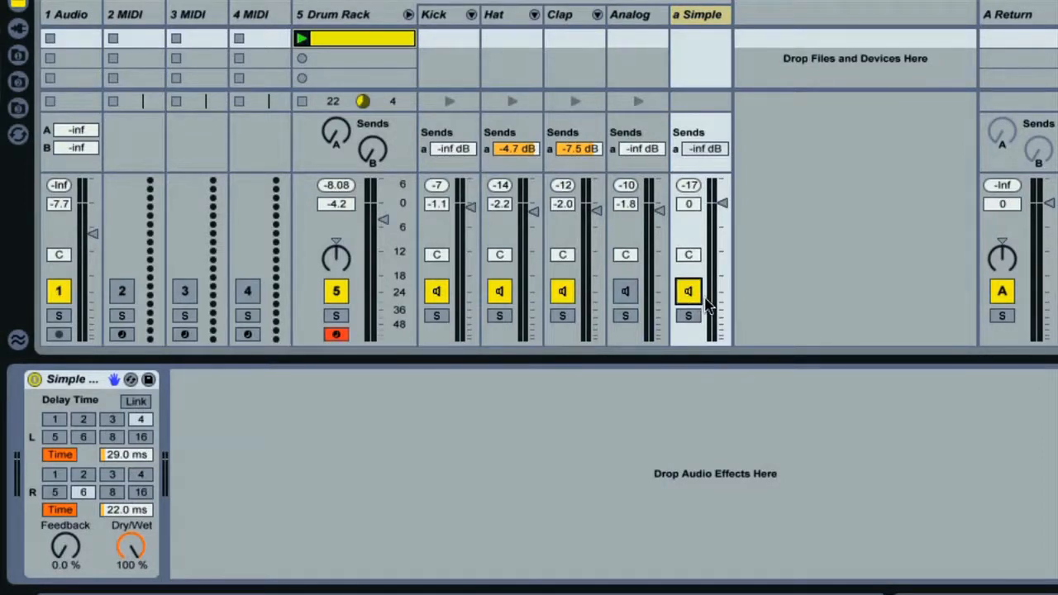
left_click(691, 295)
key("space")
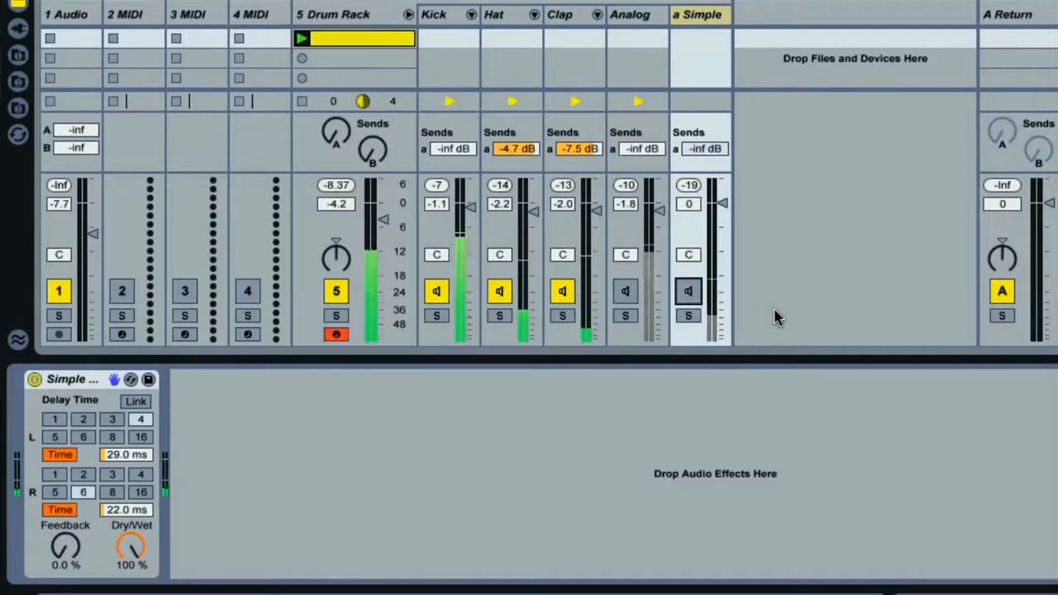
left_click(690, 294)
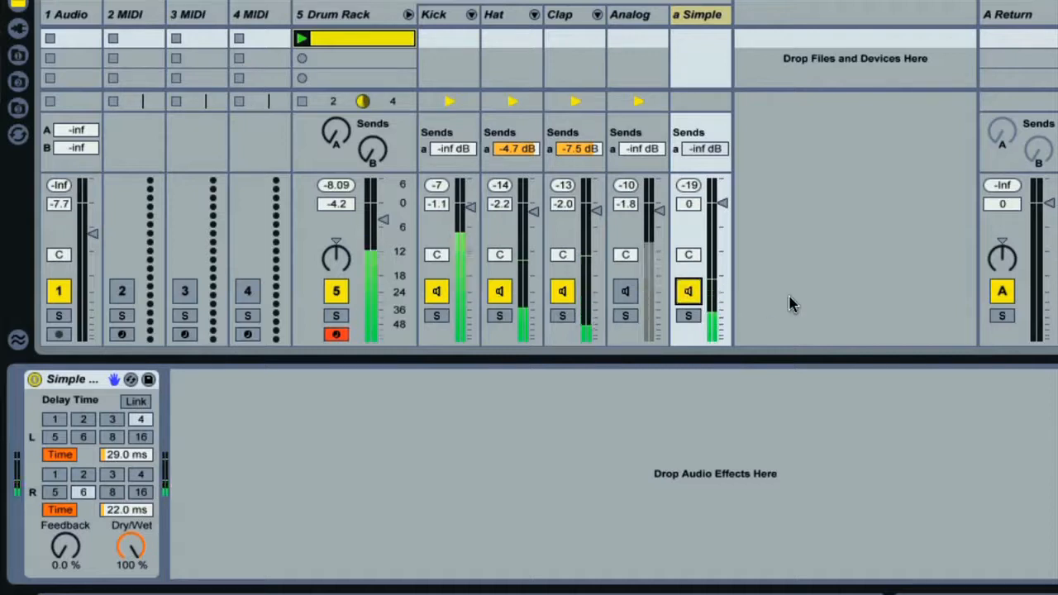